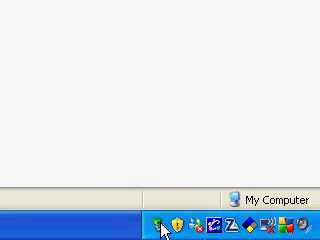
Open the Safely Remove Hardware tray menu listing the USB Mass Storage Device (F:)
{"action": "left_click", "coordinate": [163, 226]}
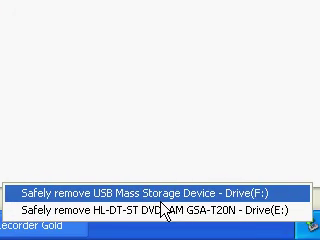
Choose 'Safely remove USB Mass Storage Device - Drive(F:)' from the tray menu
{"action": "left_click", "coordinate": [163, 193]}
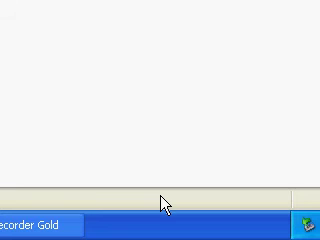